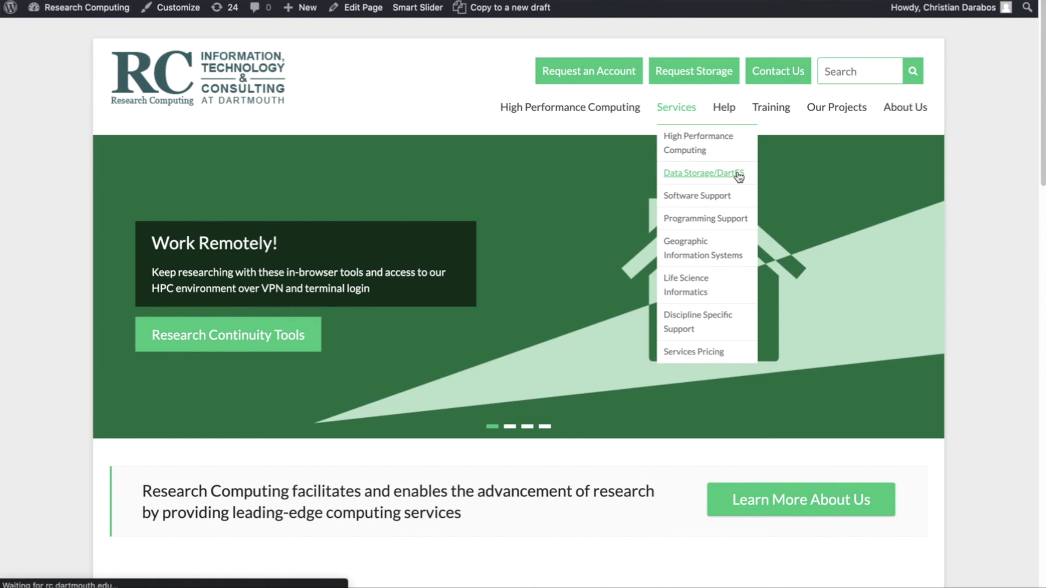
# Examine the Data Storage/DartFS page's feature list and pricing for additional storage space
pyautogui.scroll(-2, 848, 349)
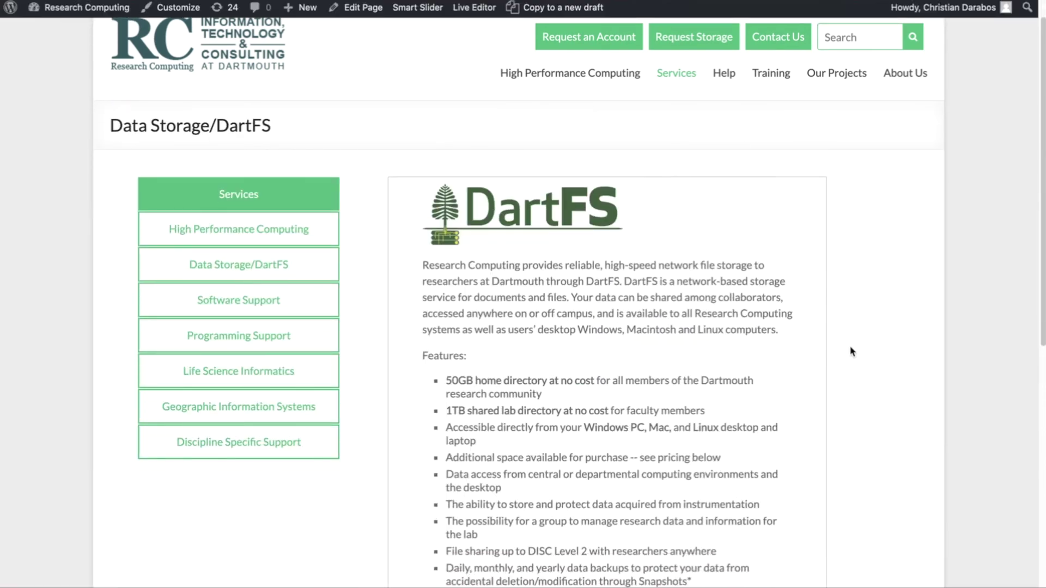
pyautogui.scroll(-5, 853, 351)
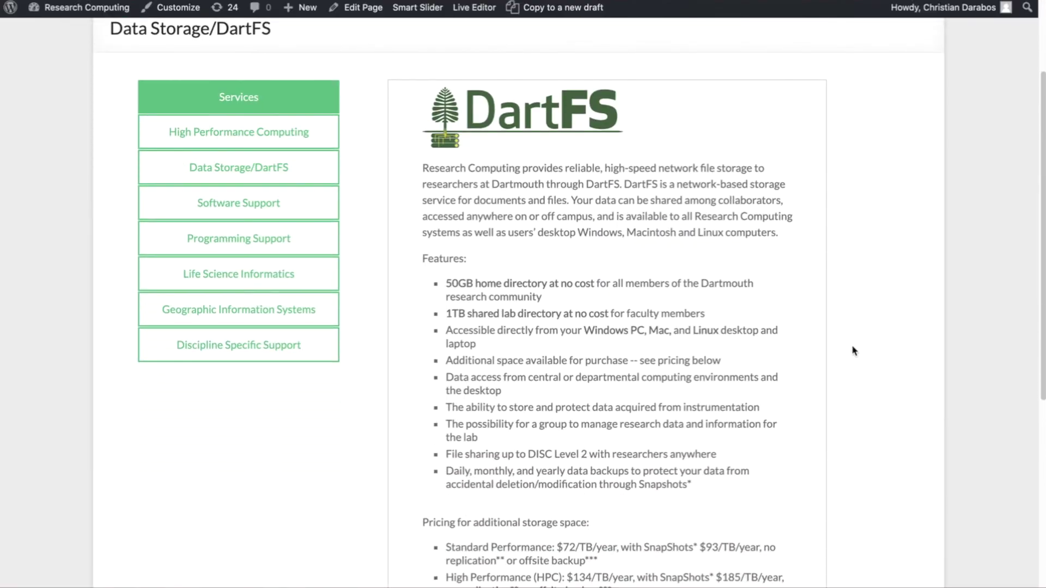
pyautogui.scroll(-2, 854, 351)
pyautogui.scroll(-1, 854, 352)
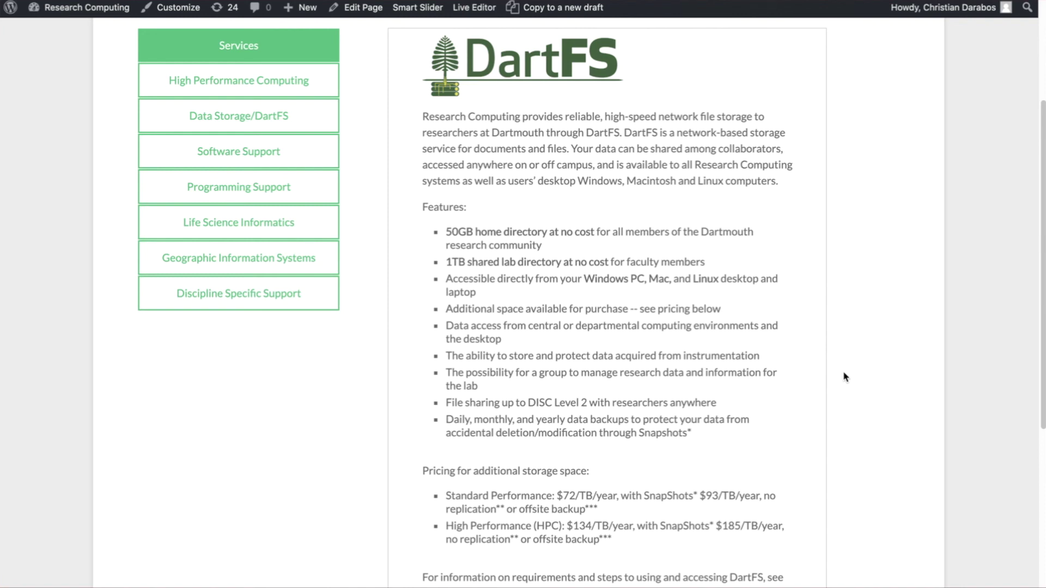
pyautogui.scroll(-3, 845, 377)
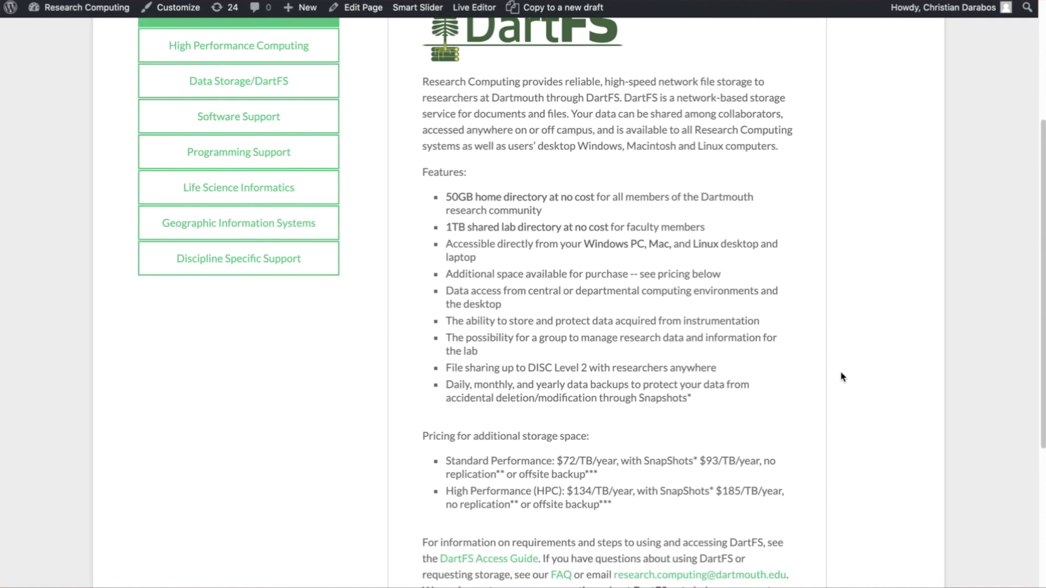
pyautogui.scroll(-2, 843, 377)
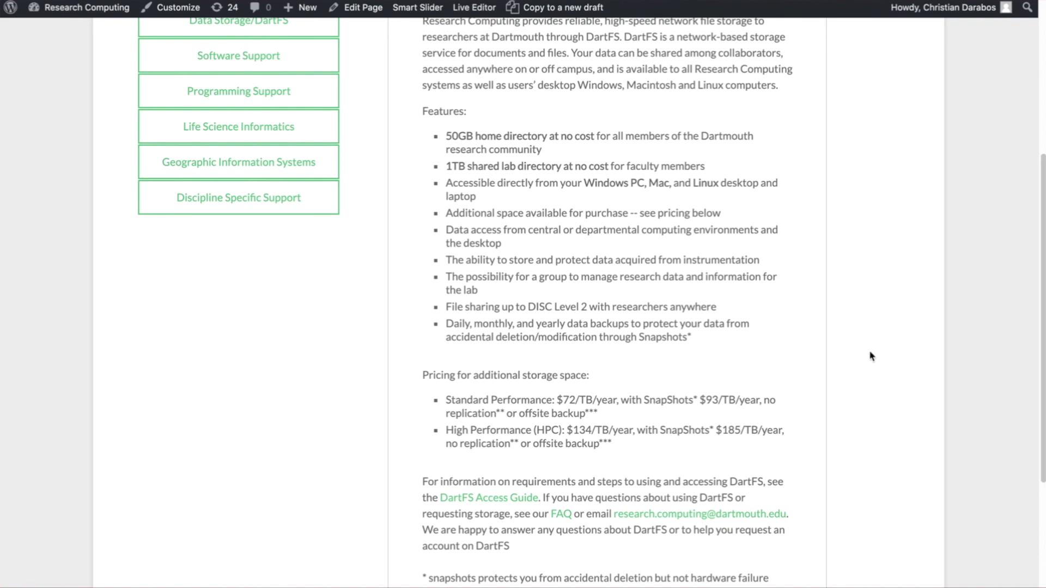
pyautogui.scroll(1, 873, 355)
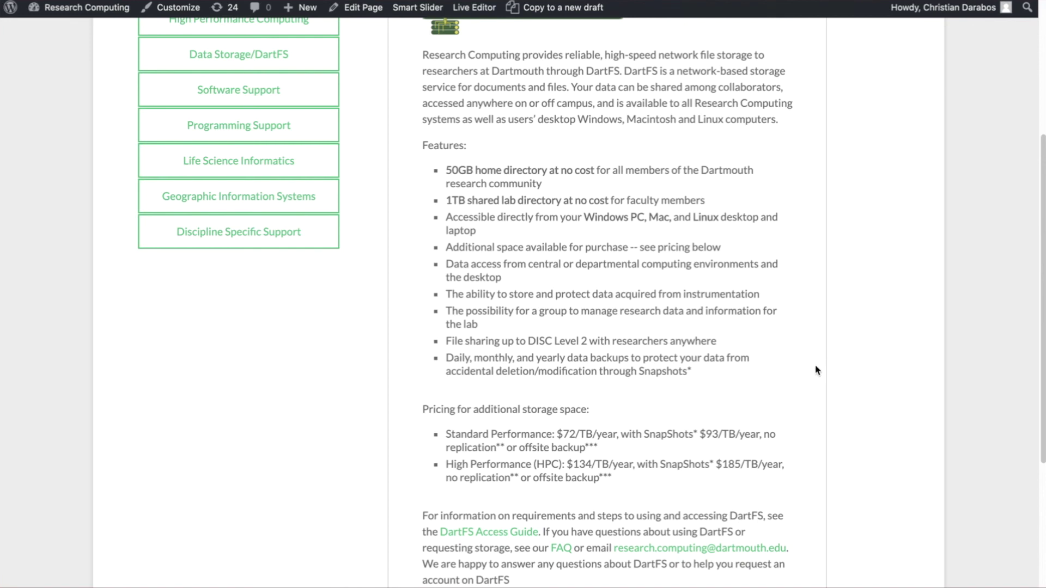
pyautogui.scroll(3, 822, 368)
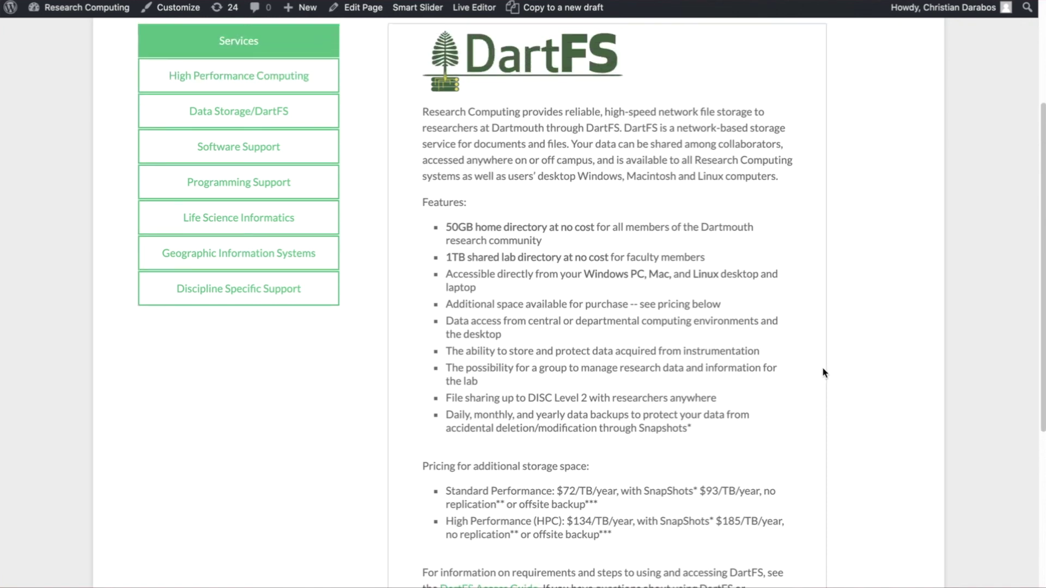
pyautogui.scroll(1, 823, 368)
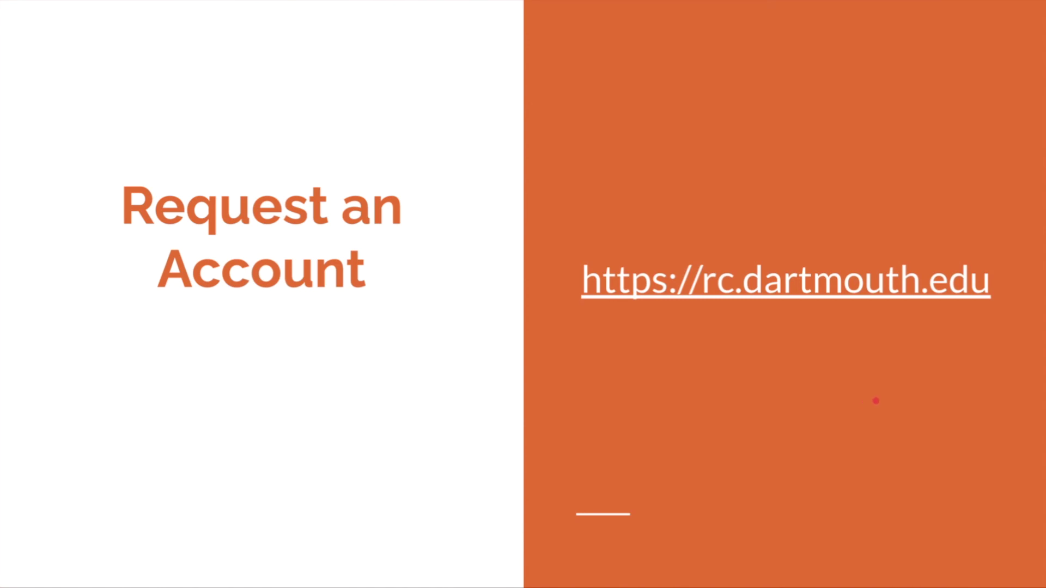
pyautogui.press('Right')
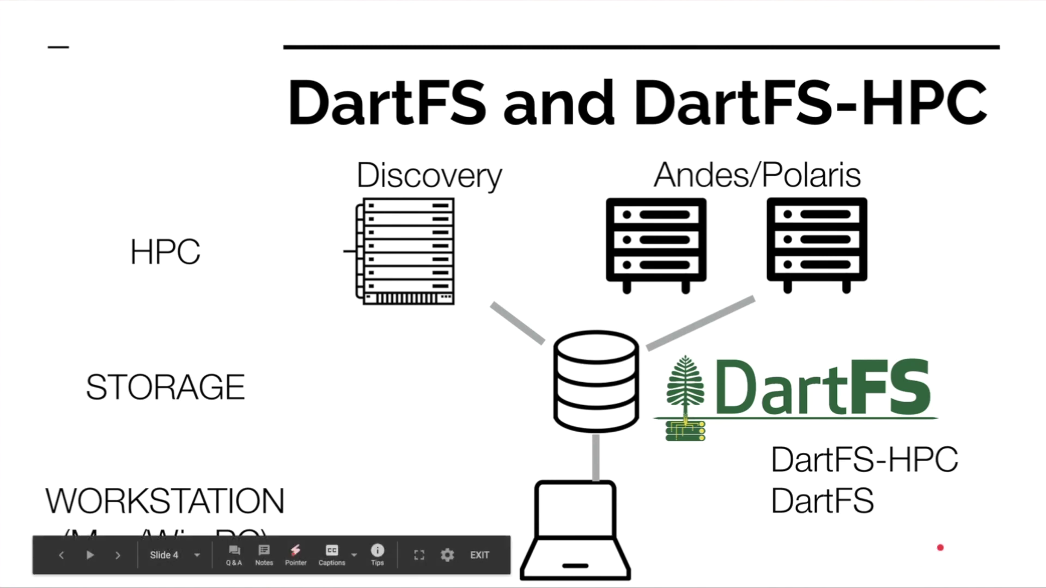
pyautogui.press('Right')
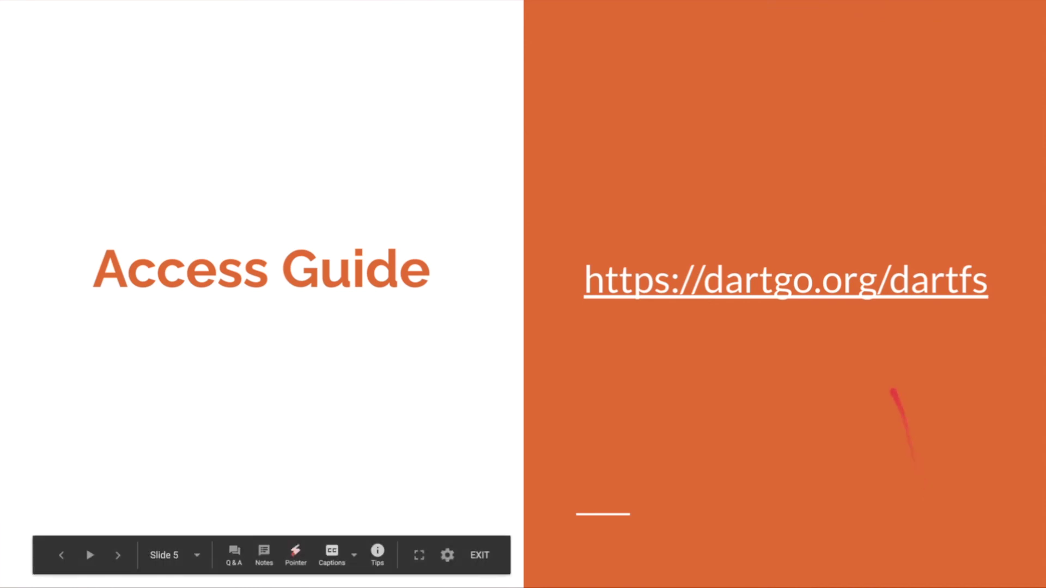
pyautogui.click(786, 299)
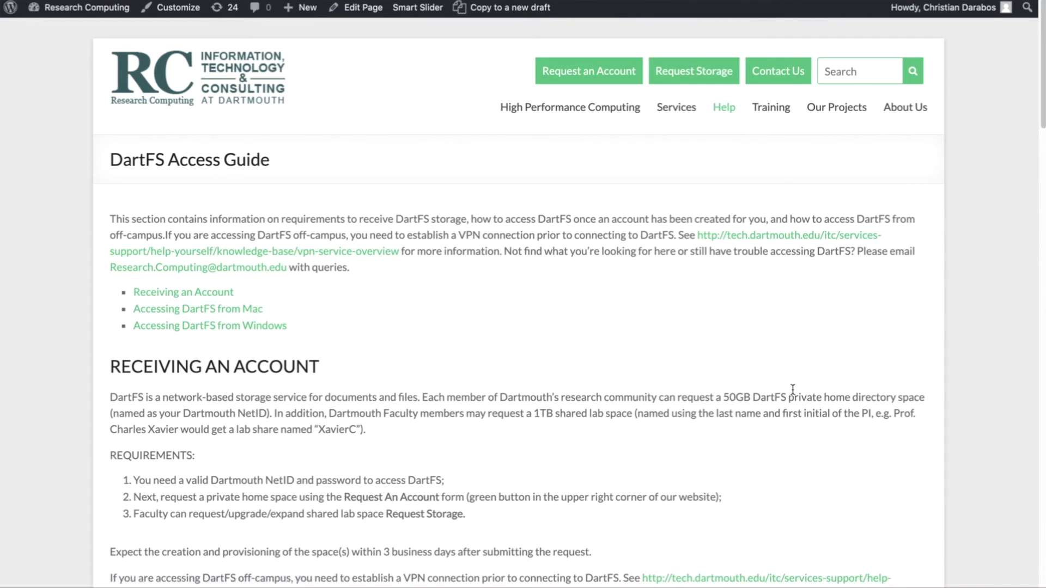
pyautogui.scroll(-2, 812, 403)
pyautogui.scroll(-3, 812, 403)
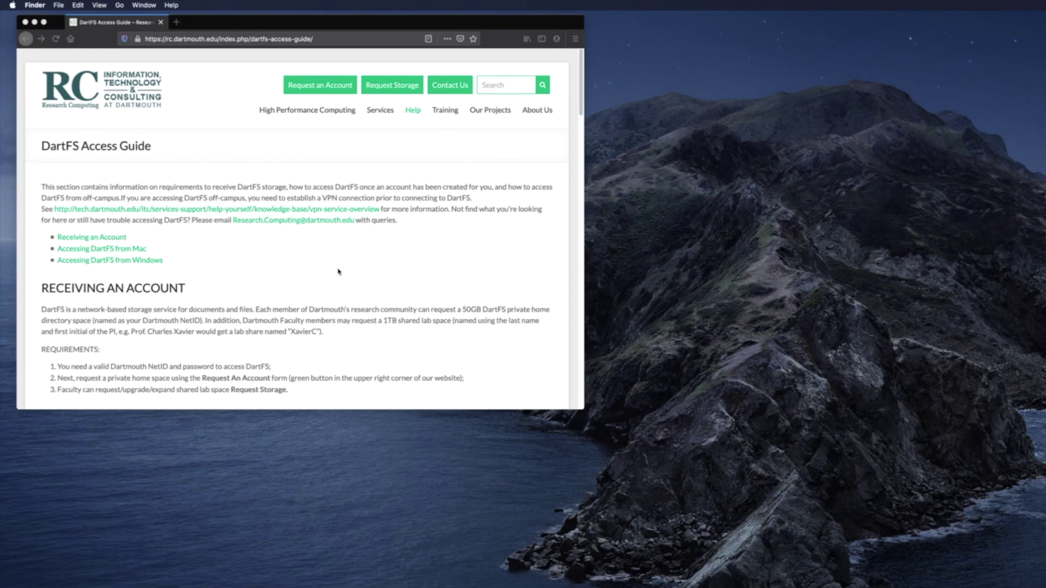
pyautogui.scroll(-5, 338, 271)
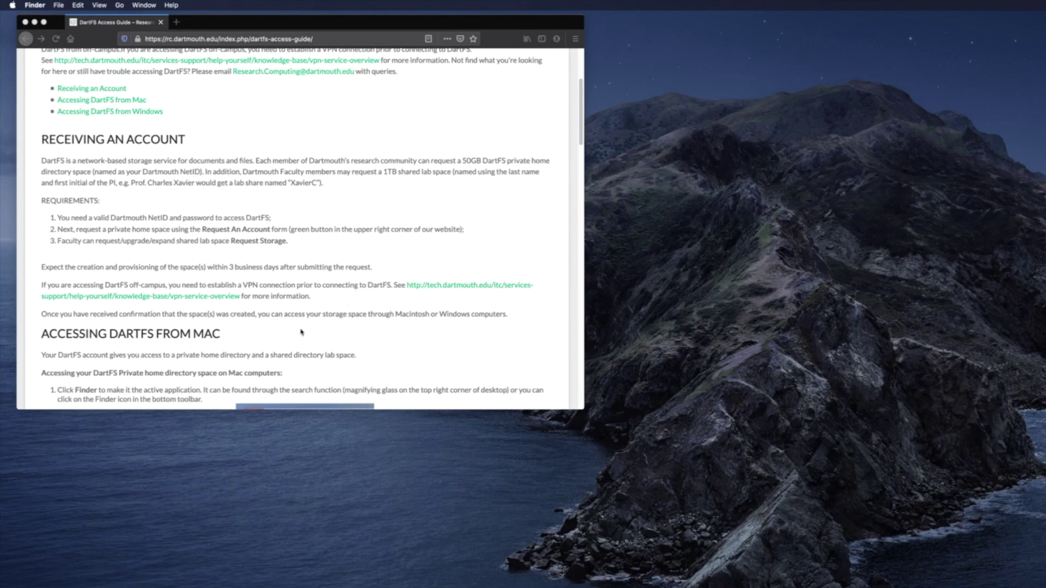
pyautogui.scroll(-1, 322, 297)
pyautogui.scroll(-6, 322, 297)
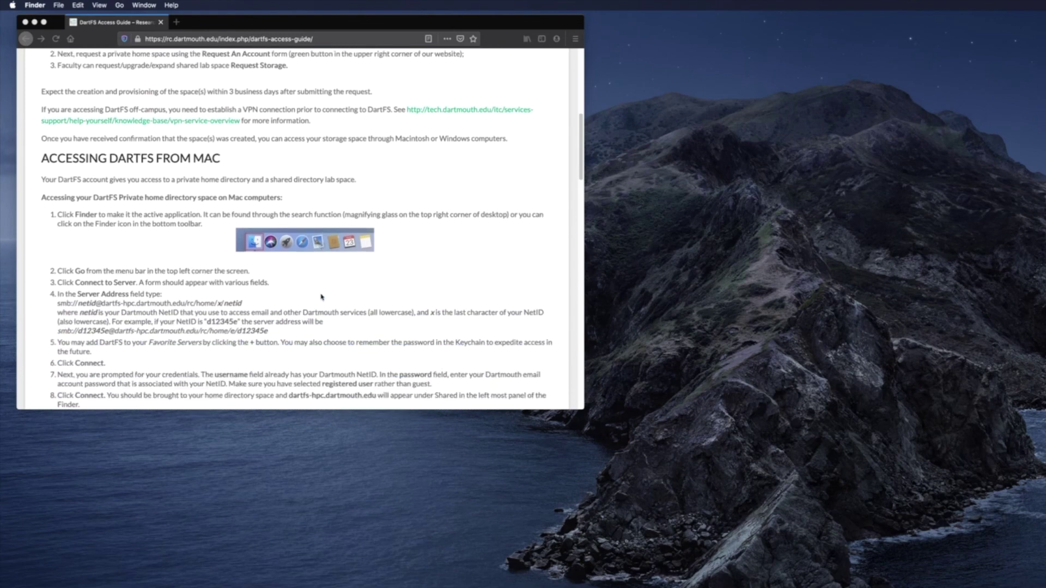
pyautogui.scroll(-3, 321, 297)
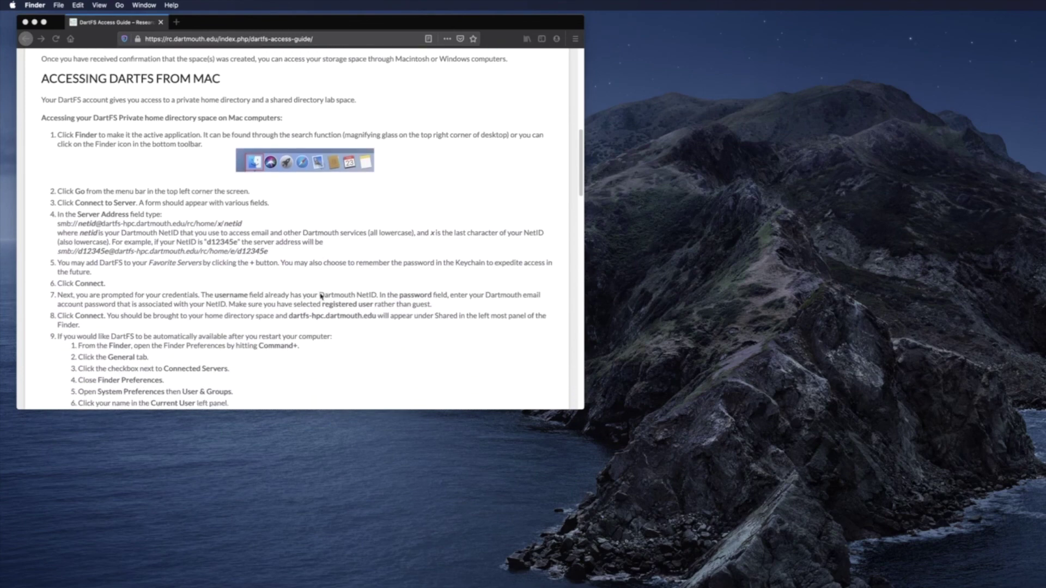
pyautogui.scroll(-1, 321, 297)
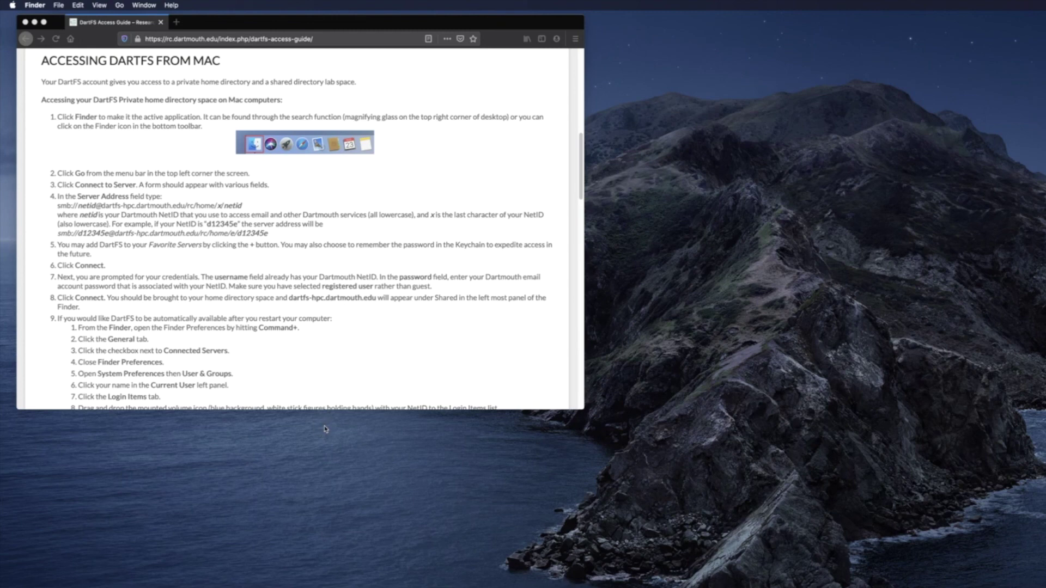
# Connect Finder to the DartFS private home directory using the smb address on dartfs-hpc.dartmouth.edu under rc/home
pyautogui.click(120, 5)
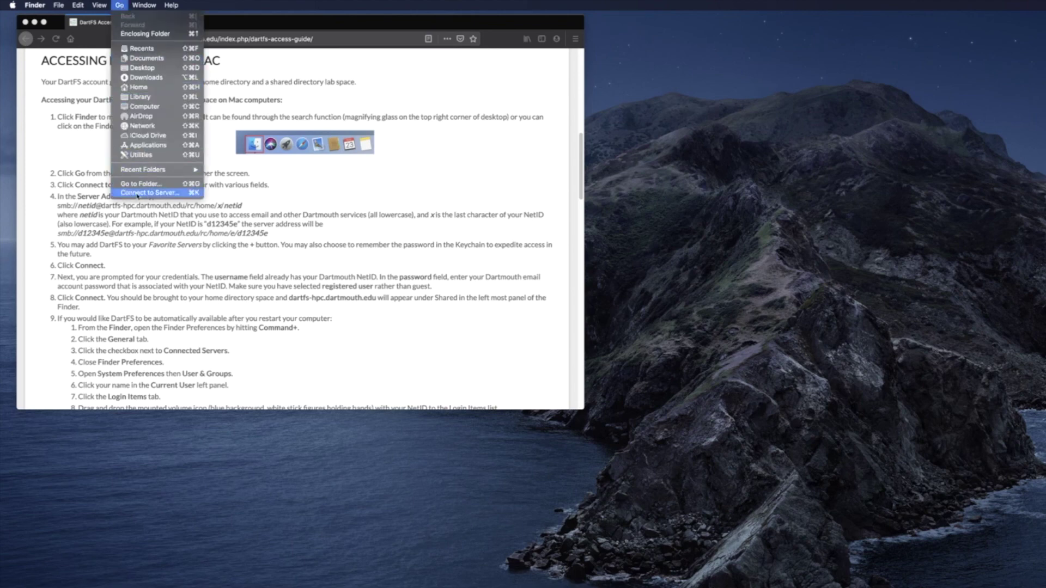
pyautogui.click(159, 194)
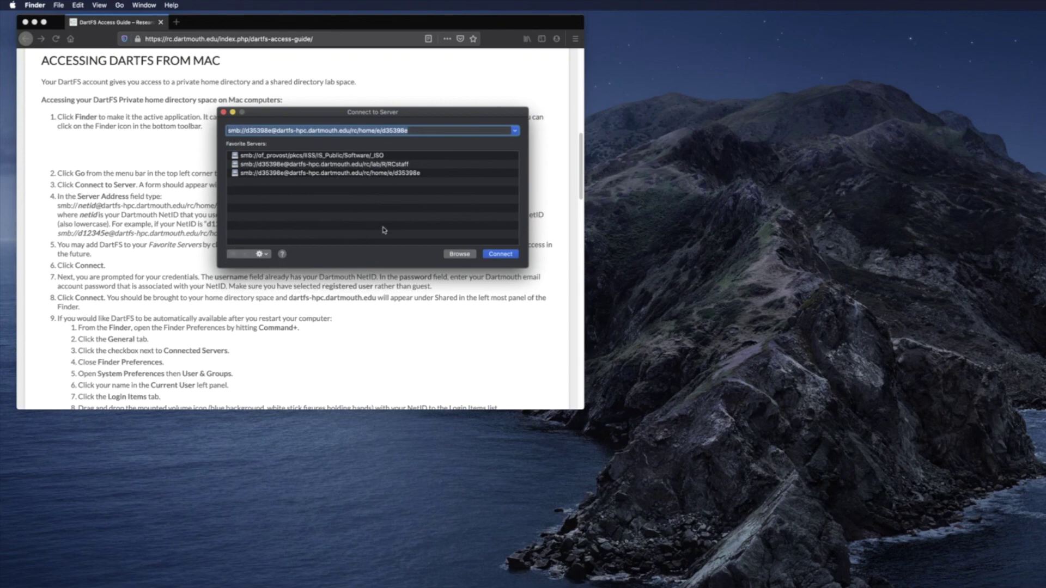
pyautogui.click(500, 254)
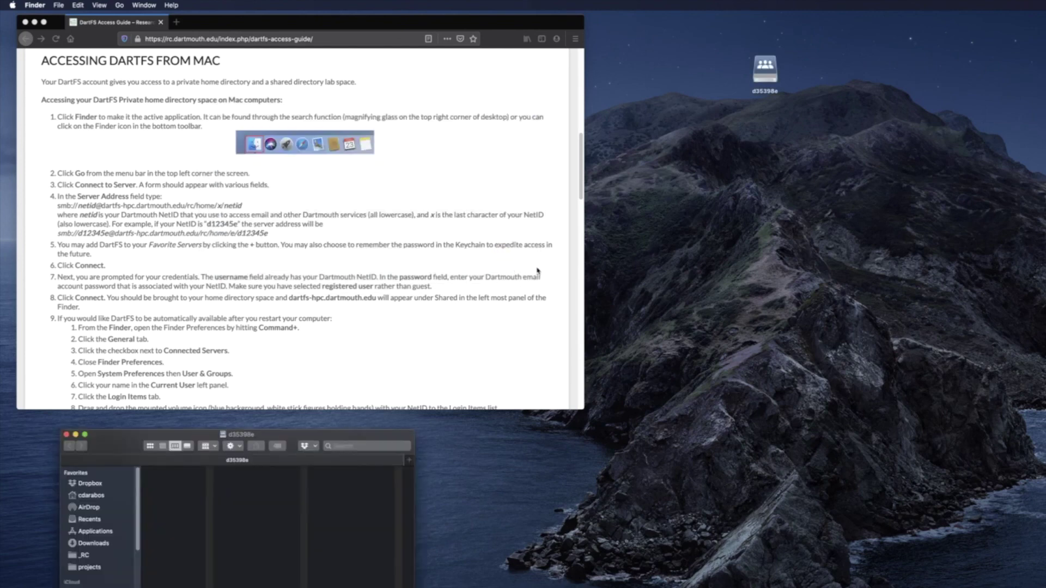
# Place the mounted home volume's desktop icon beside the new Finder window and deselect it
pyautogui.moveTo(338, 437); pyautogui.dragTo(337, 433)
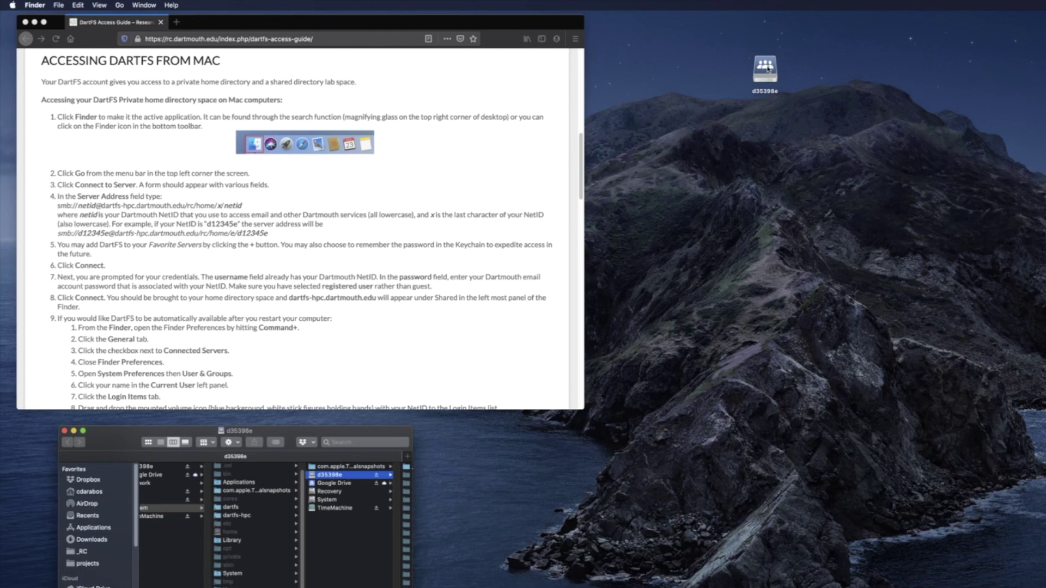
pyautogui.moveTo(765, 68); pyautogui.dragTo(497, 455)
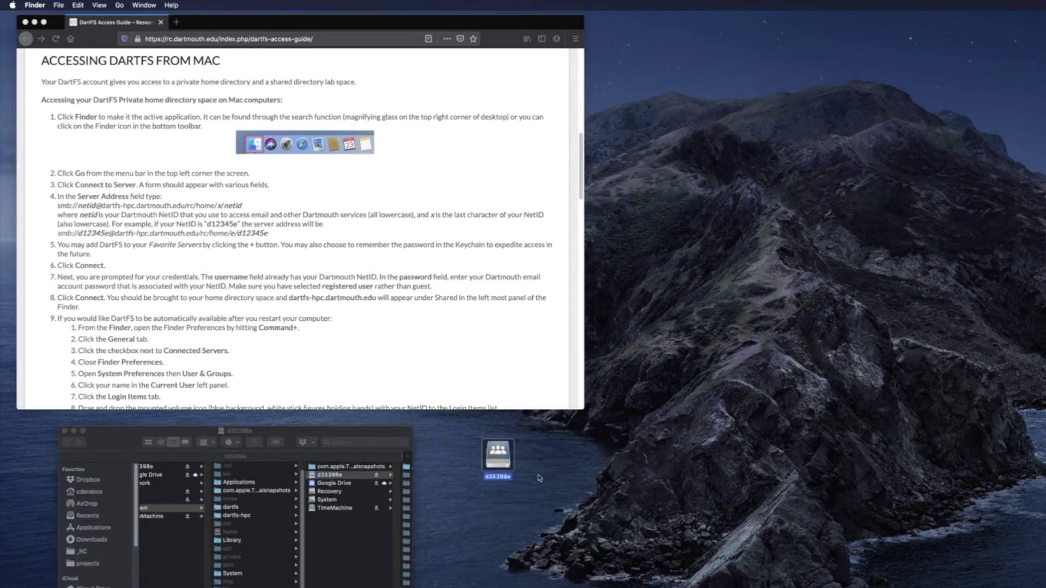
pyautogui.click(499, 516)
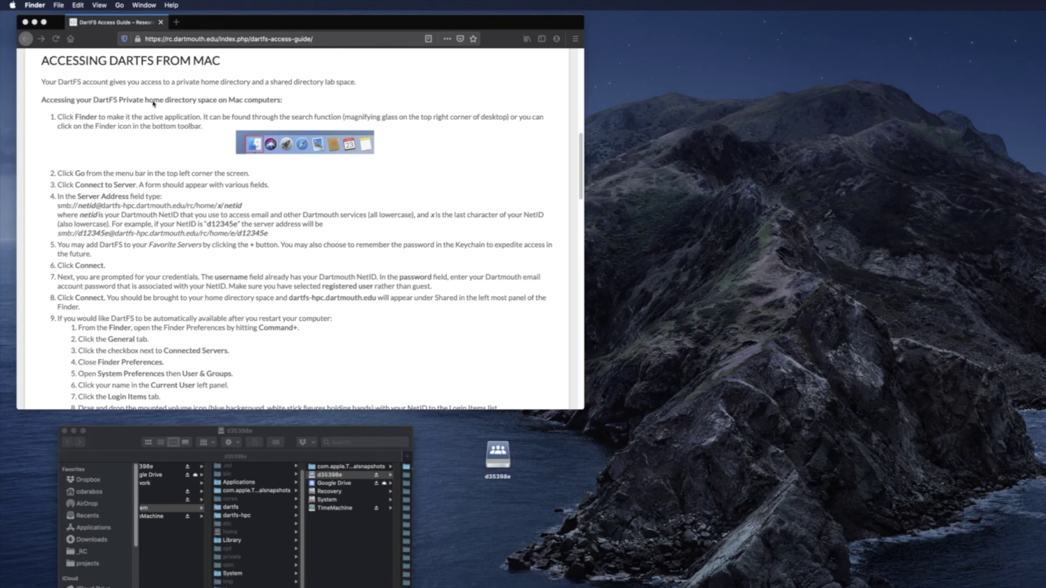
# Check in Finder's general preferences whether connected servers are shown on the desktop, and close the preferences
pyautogui.click(40, 6)
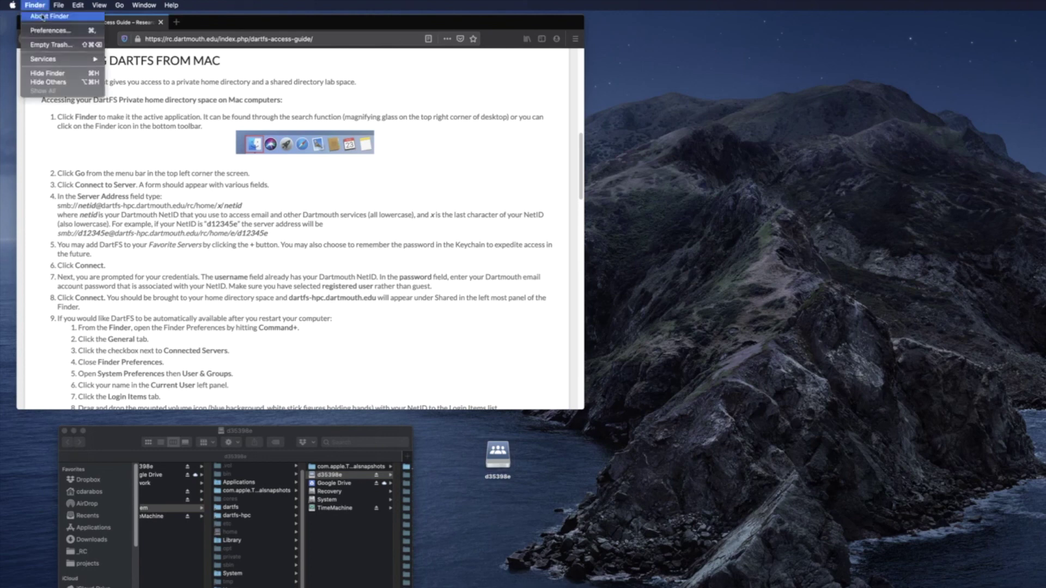
pyautogui.click(50, 30)
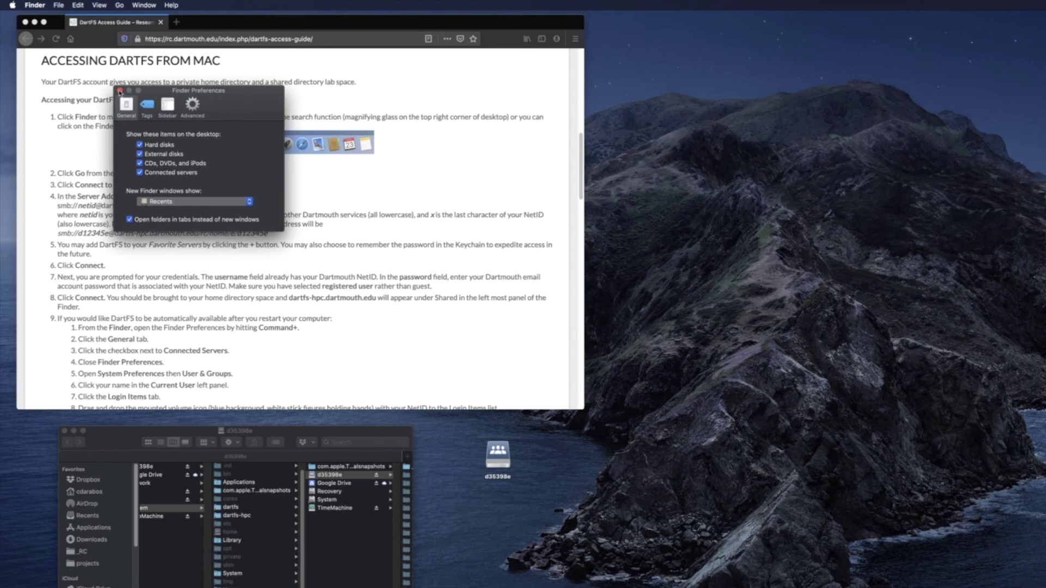
pyautogui.click(120, 91)
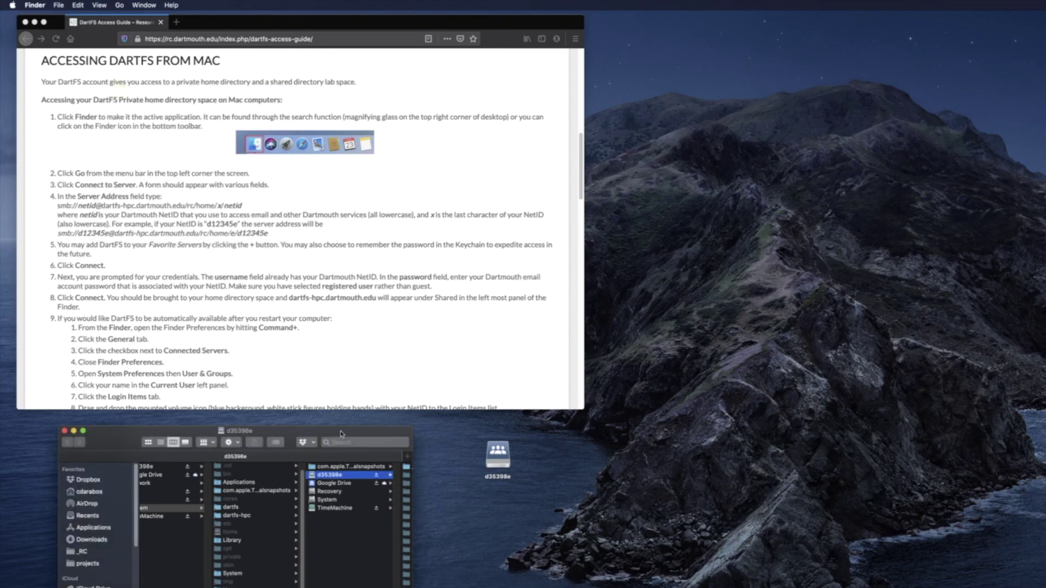
# Review the shared lab address in Connect to Server by selecting the rc/lab/R/RCstaff favorite, and close the dialog without connecting
pyautogui.scroll(-3, 373, 302)
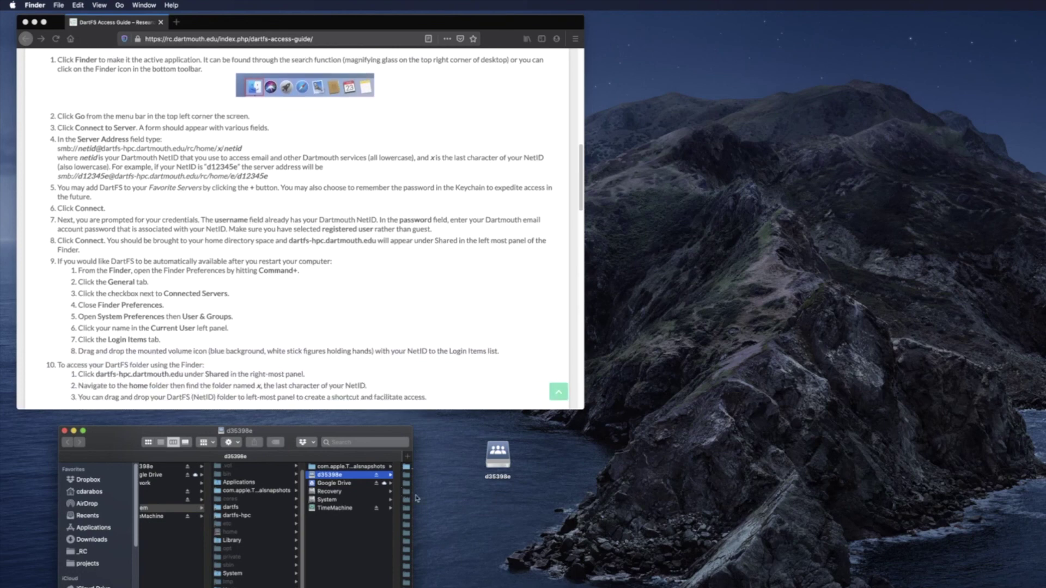
pyautogui.click(119, 5)
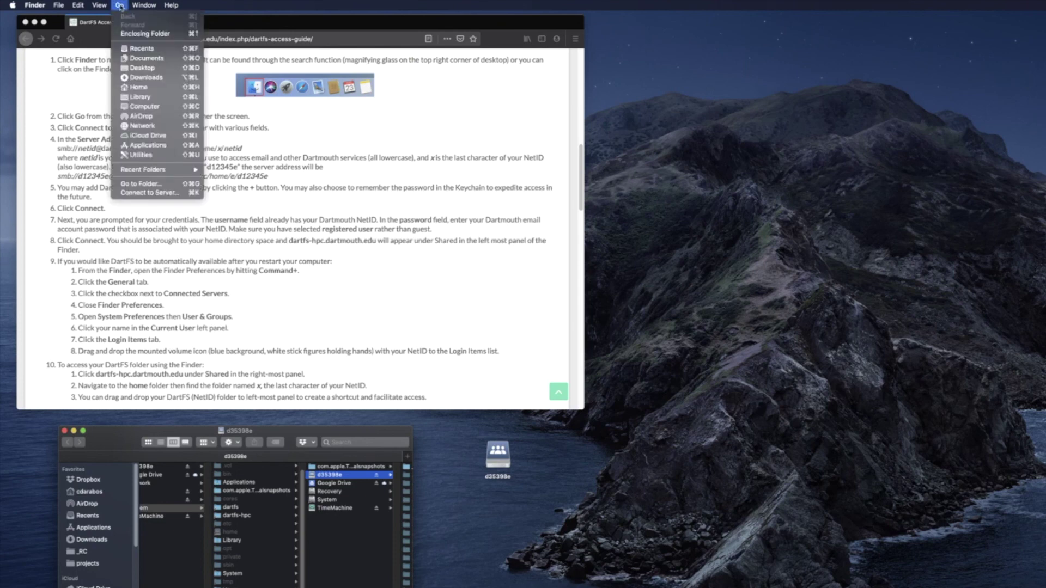
pyautogui.click(148, 192)
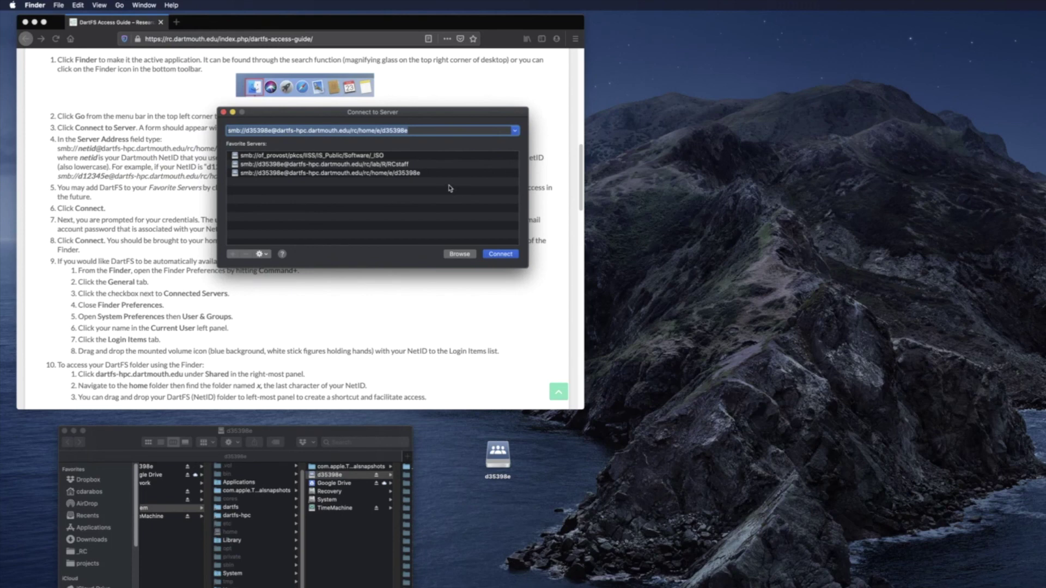
pyautogui.click(406, 164)
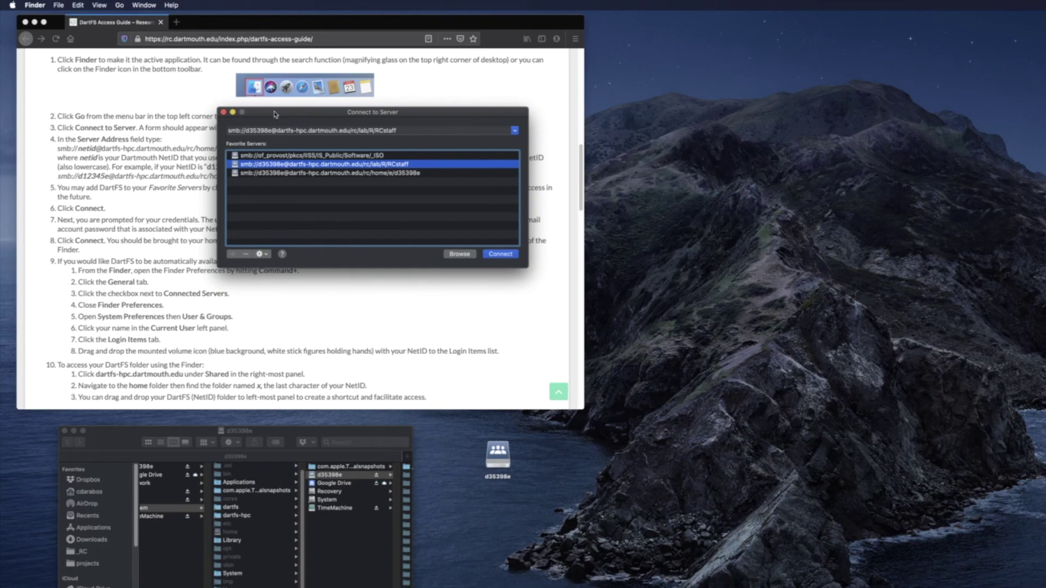
pyautogui.click(223, 112)
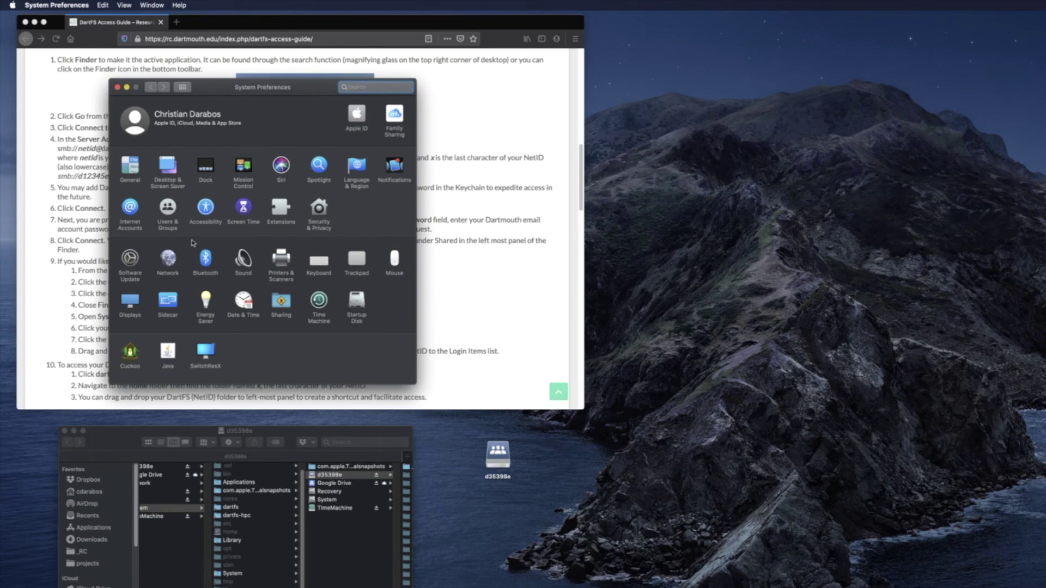
# Add the mounted DartFS home volume to the current user's Login Items under Users & Groups in System Preferences
pyautogui.click(168, 212)
pyautogui.click(145, 128)
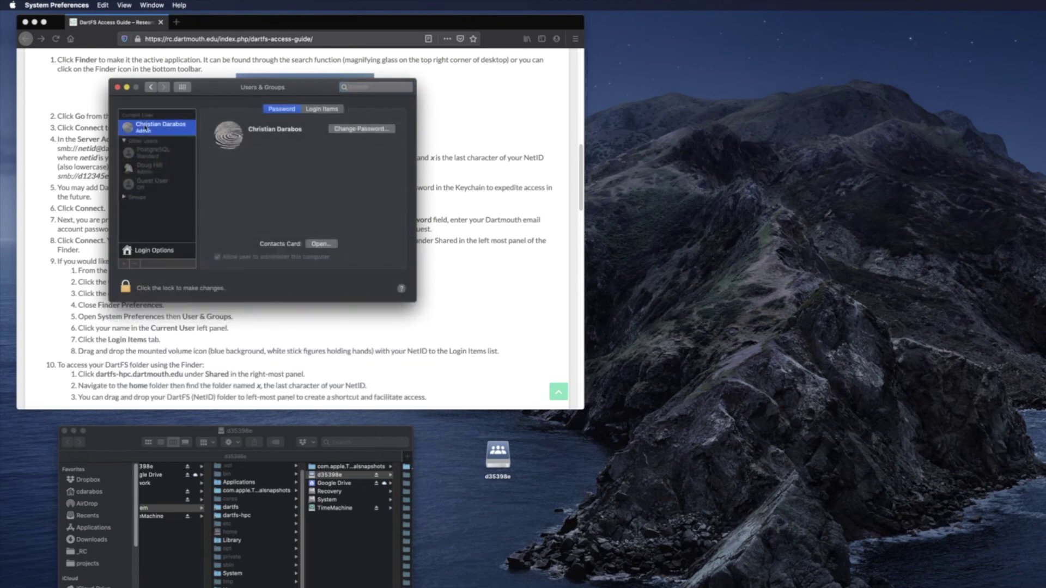
pyautogui.click(333, 110)
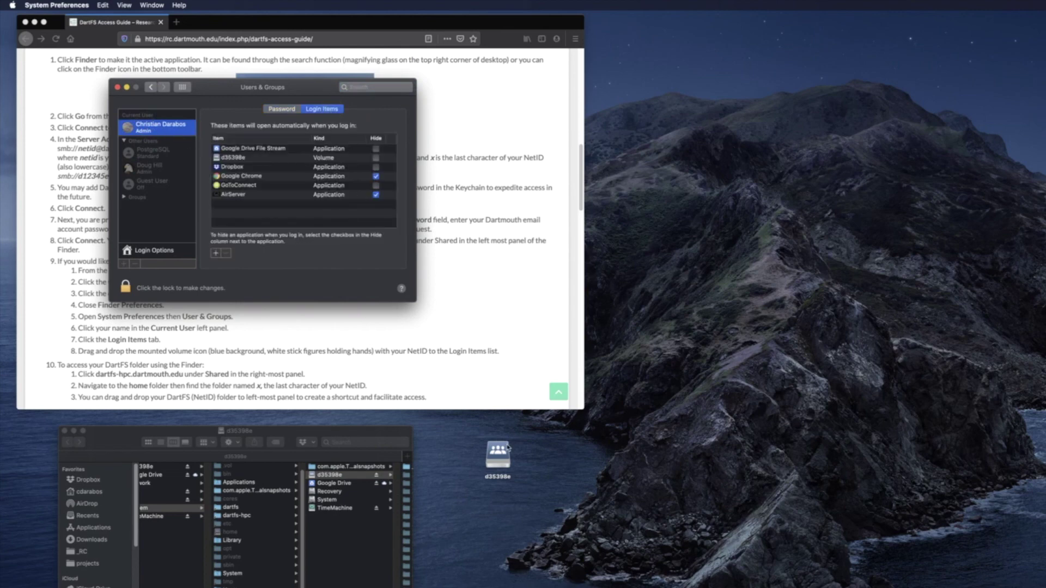
pyautogui.moveTo(497, 453); pyautogui.dragTo(291, 191)
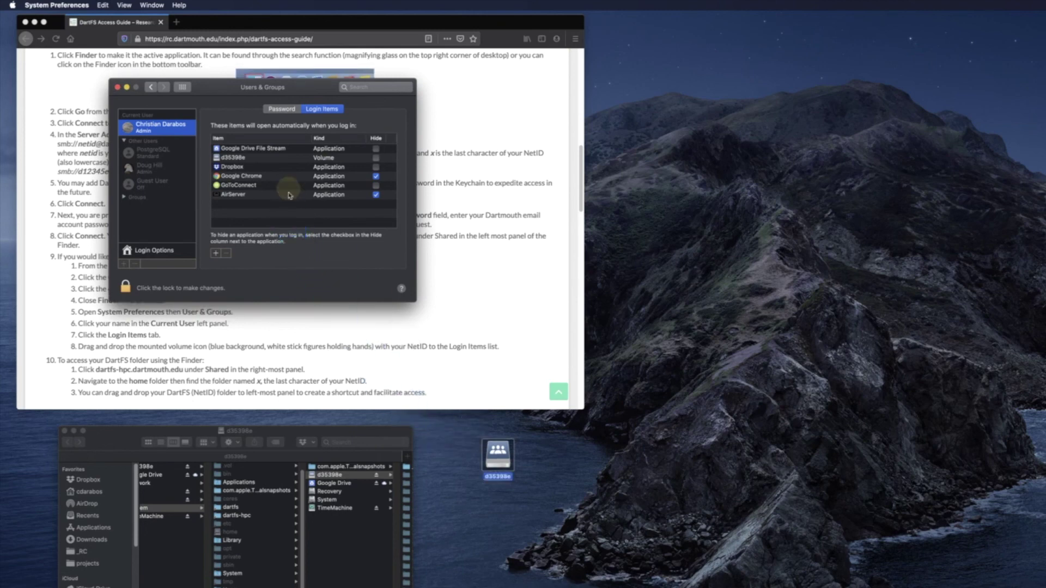